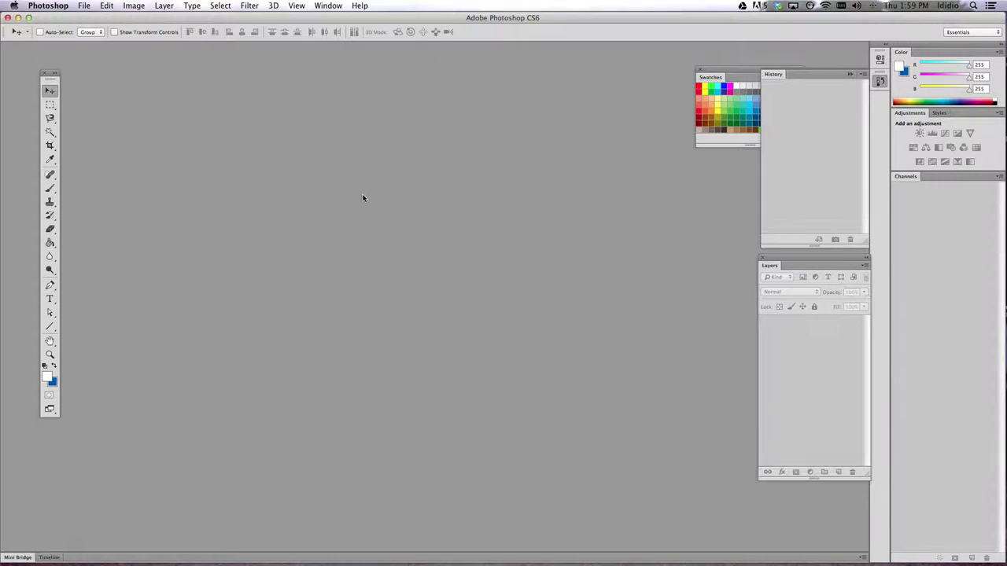
- Open Mona Lisa and IMG_1950.jpg from the Desktop at once as two document tabs
{"action": "left_click", "coordinate": [84, 5]}
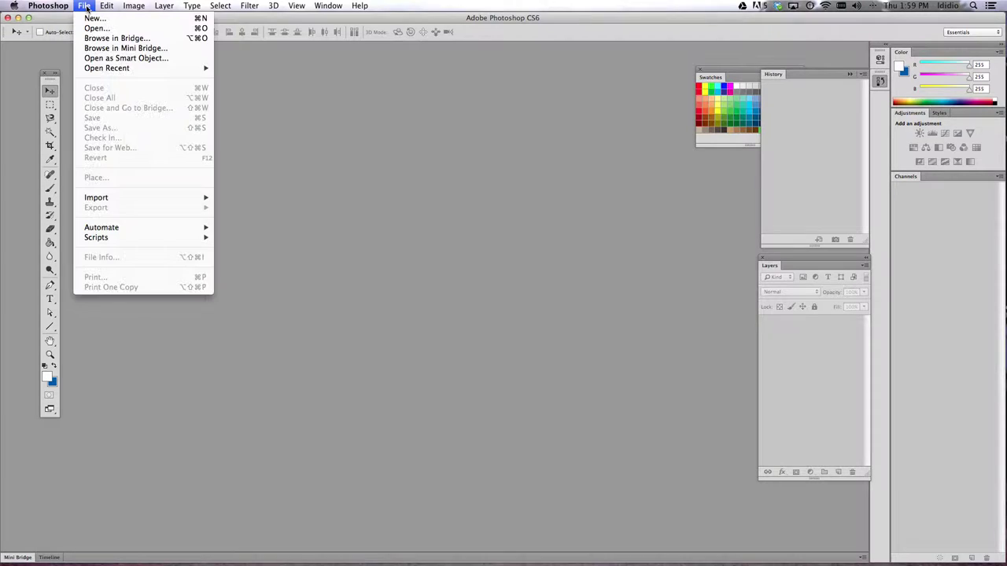
{"action": "left_click", "coordinate": [200, 29]}
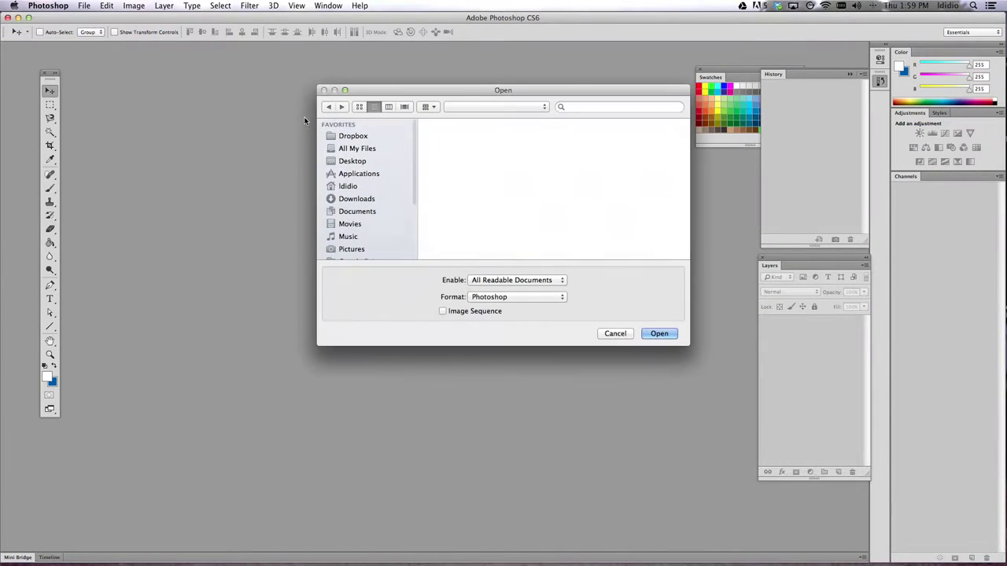
{"action": "left_click", "coordinate": [358, 161]}
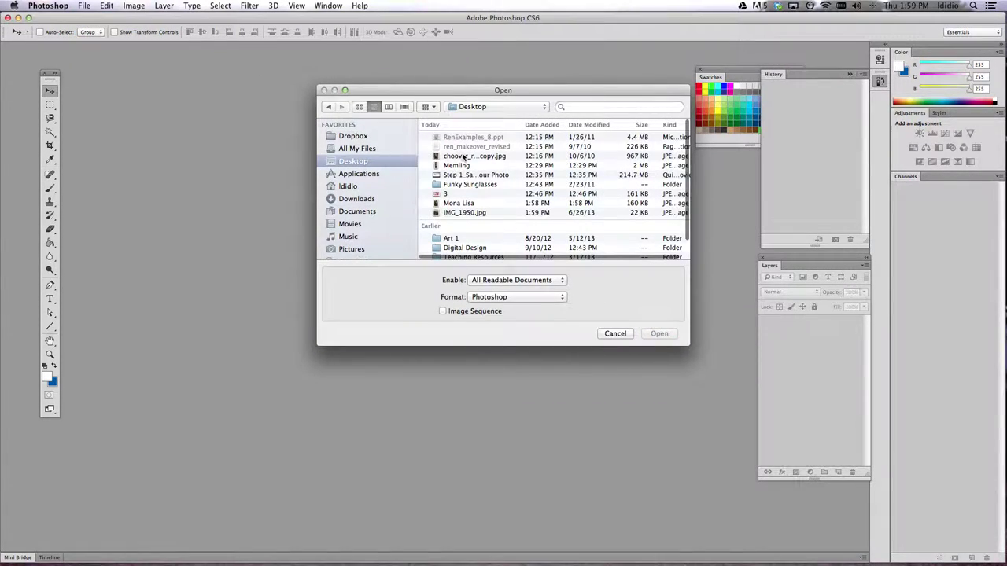
{"action": "left_click", "coordinate": [462, 203]}
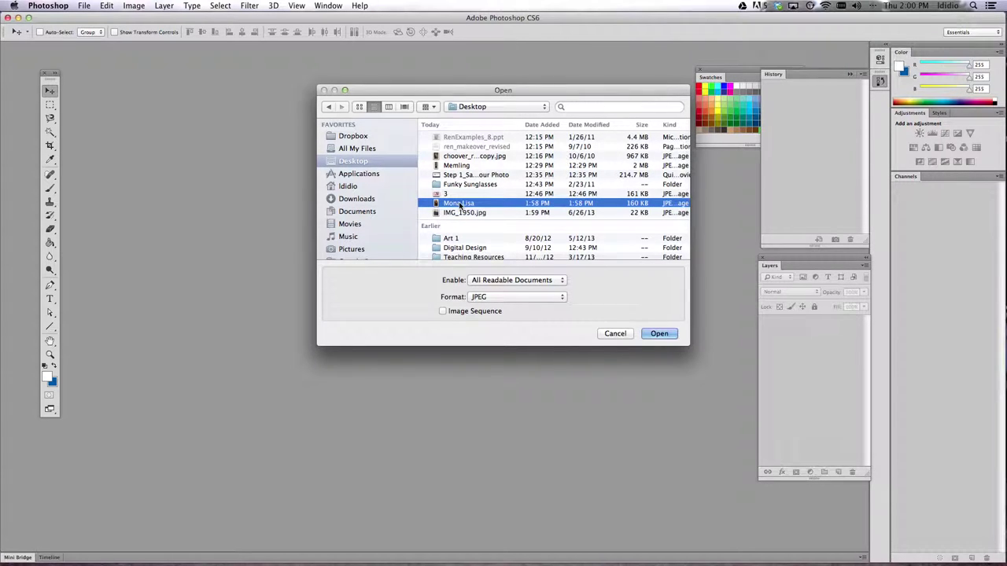
{"action": "left_click", "coordinate": [464, 213], "text": "shift"}
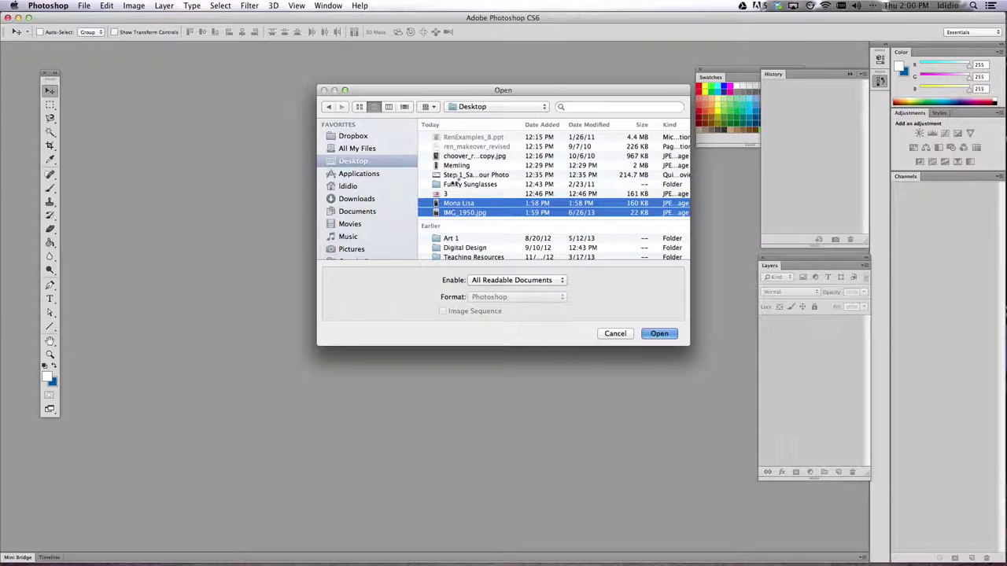
{"action": "key", "text": "Return"}
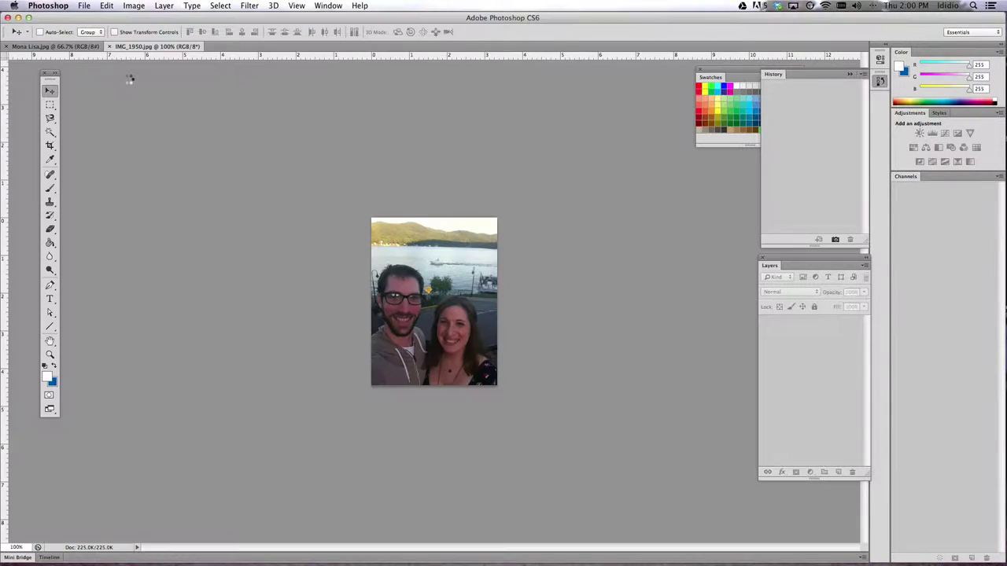
- Zoom the IMG_1950 selfie to 300% and pan so the woman's face is centred
{"action": "left_click", "coordinate": [40, 47]}
{"action": "left_click", "coordinate": [142, 47]}
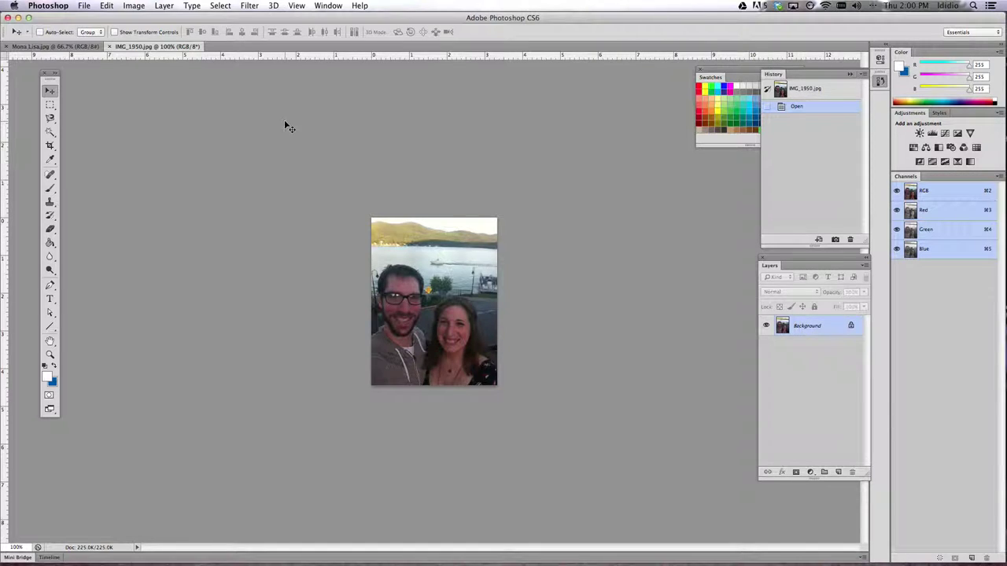
{"action": "key", "text": "super+plus"}
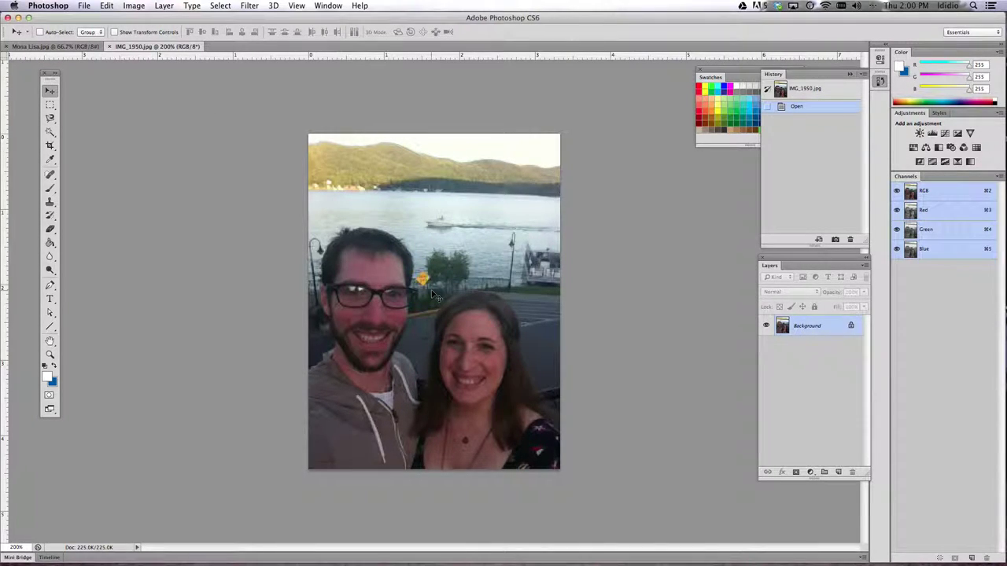
{"action": "key", "text": "super+plus"}
{"action": "left_click_drag", "start_coordinate": [494, 443], "coordinate": [471, 398]}
{"action": "key", "text": "super+r"}
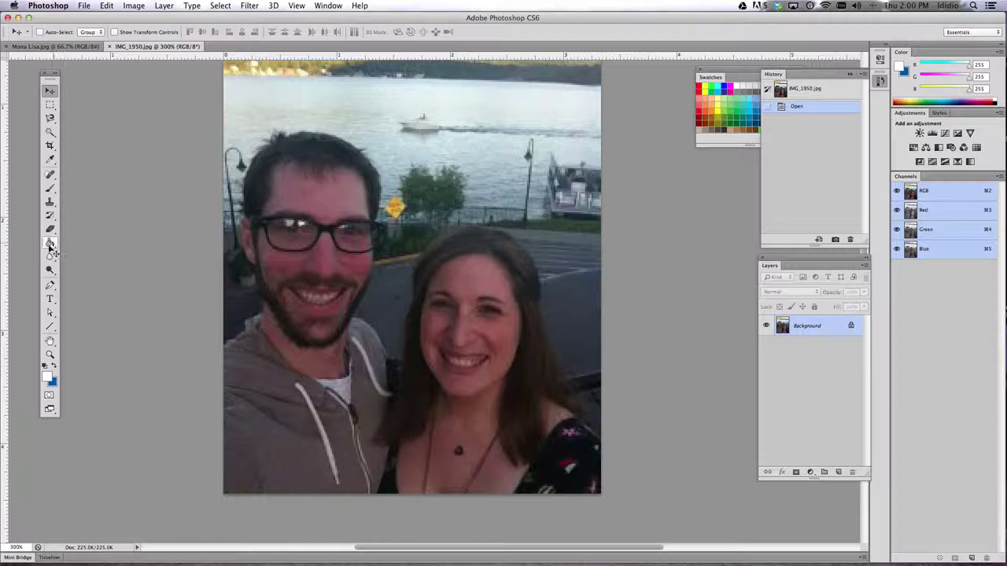
- With the Pen Tool, trace curved anchors around the woman's face and close the path
{"action": "left_click", "coordinate": [49, 284]}
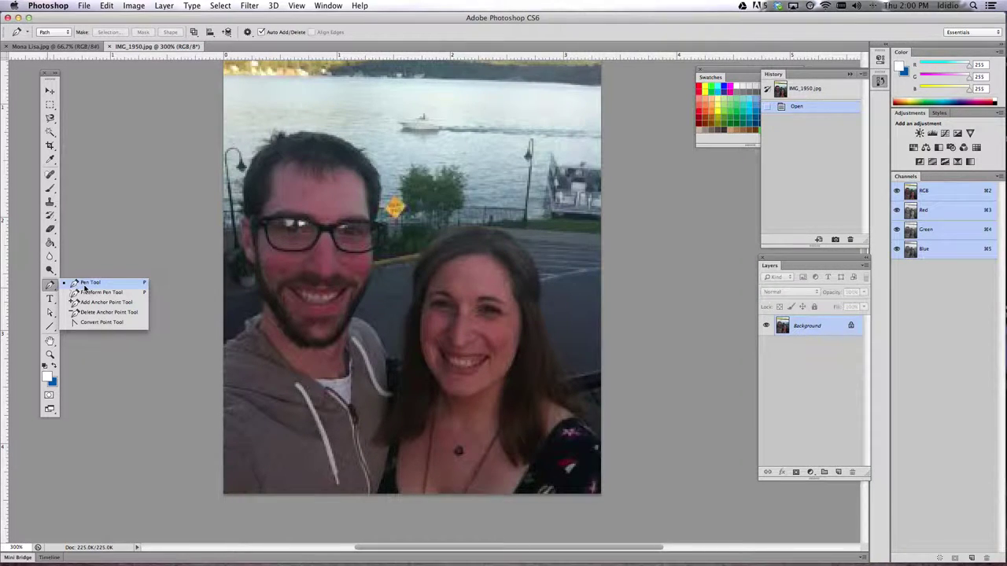
{"action": "left_click", "coordinate": [85, 288]}
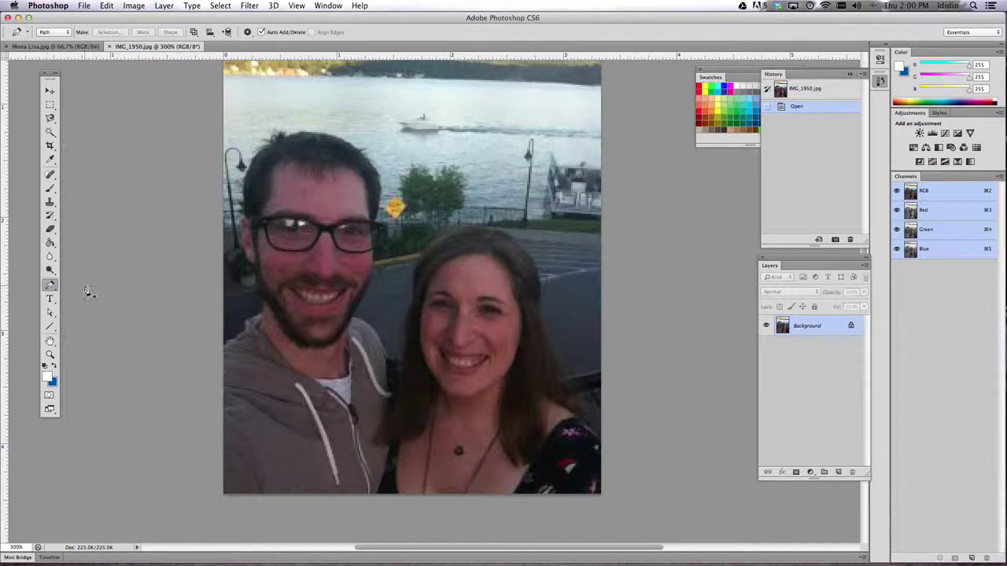
{"action": "left_click", "coordinate": [514, 279]}
{"action": "left_click_drag", "start_coordinate": [522, 313], "coordinate": [524, 337]}
{"action": "left_click_drag", "start_coordinate": [510, 371], "coordinate": [464, 398]}
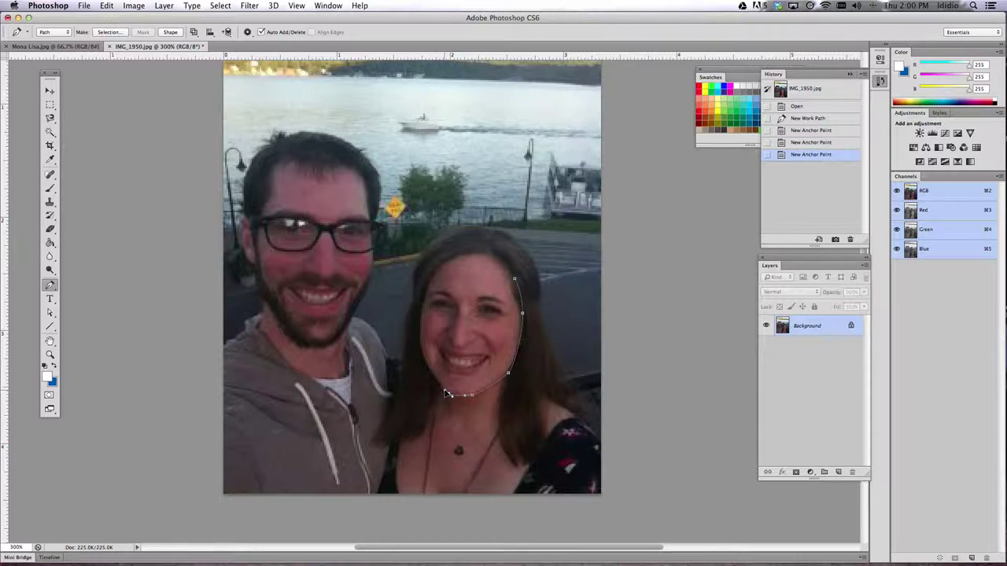
{"action": "left_click", "coordinate": [445, 393]}
{"action": "left_click_drag", "start_coordinate": [425, 361], "coordinate": [424, 352]}
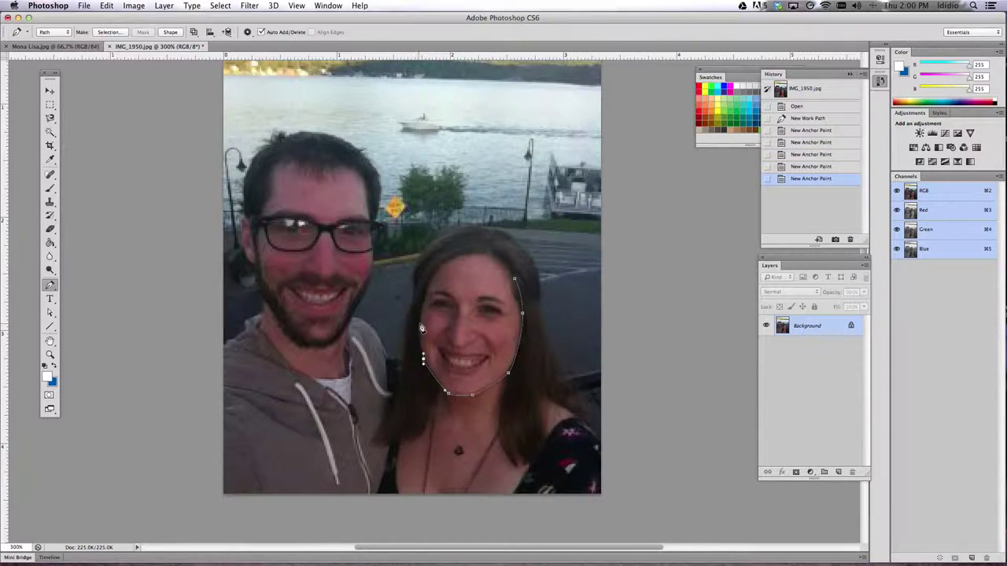
{"action": "left_click_drag", "start_coordinate": [424, 305], "coordinate": [431, 299]}
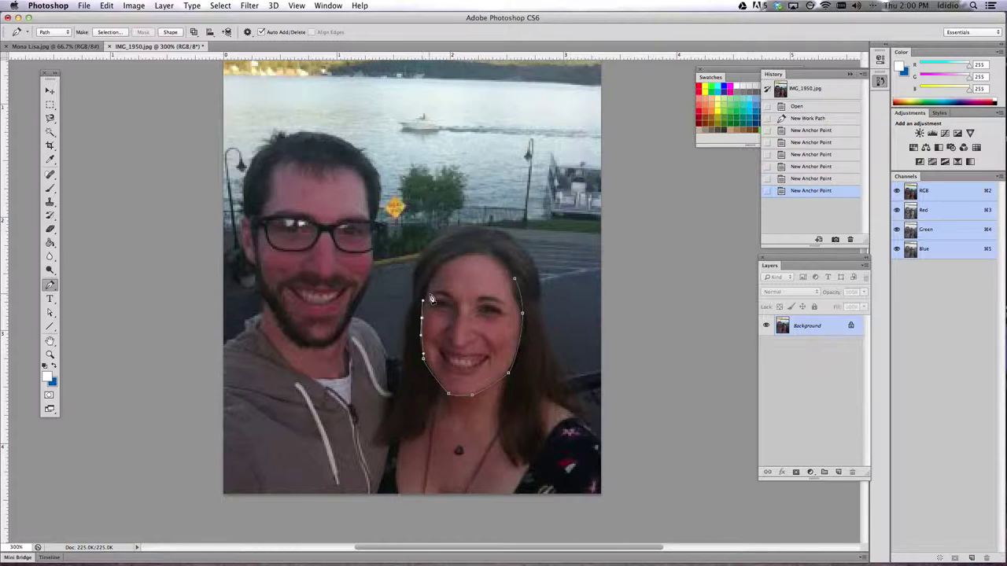
{"action": "left_click_drag", "start_coordinate": [451, 260], "coordinate": [471, 252]}
{"action": "left_click", "coordinate": [494, 260]}
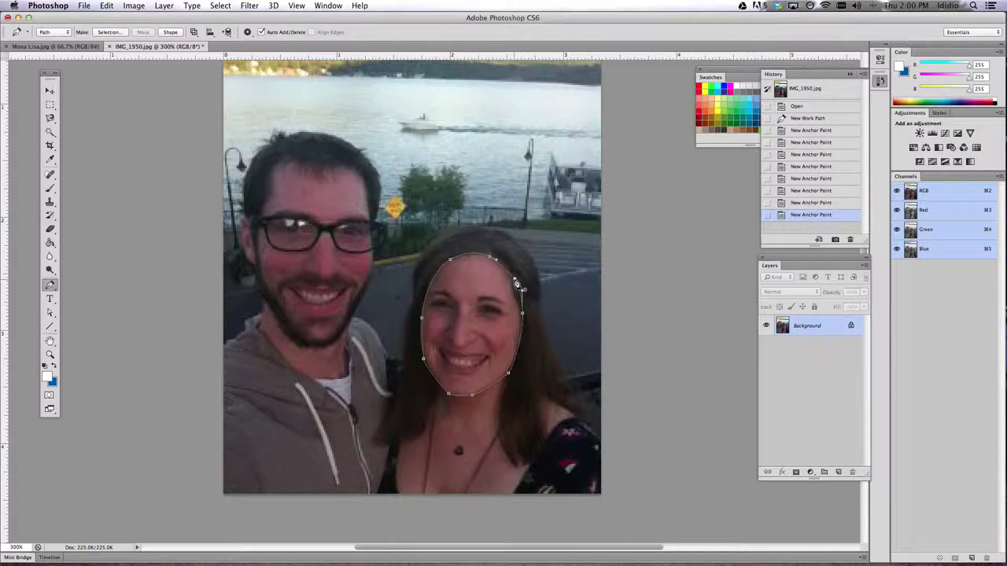
{"action": "left_click_drag", "start_coordinate": [516, 285], "coordinate": [519, 295]}
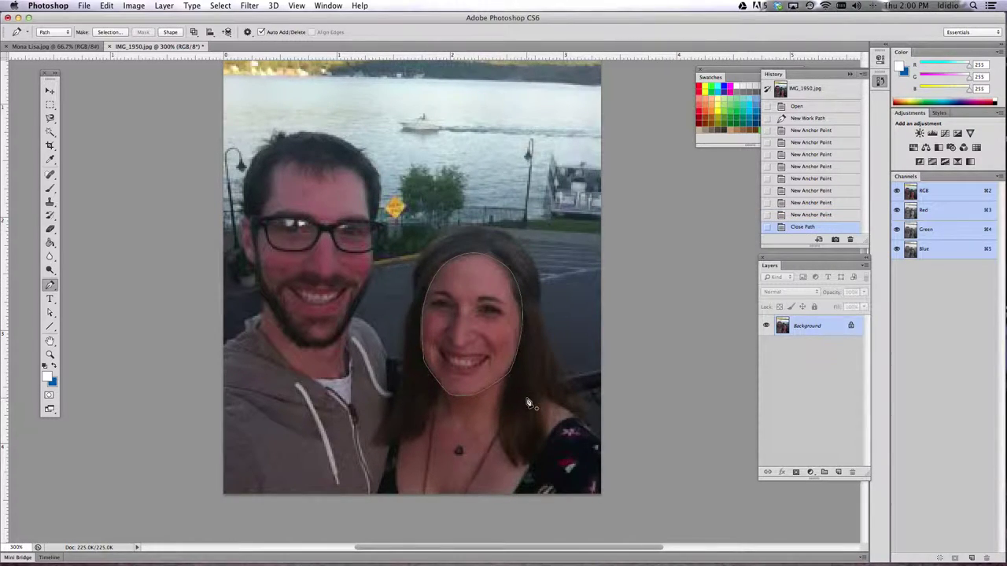
- With Direct Selection, drag the left anchor and lower-left handle so the path hugs her cheek
{"action": "left_click", "coordinate": [50, 313]}
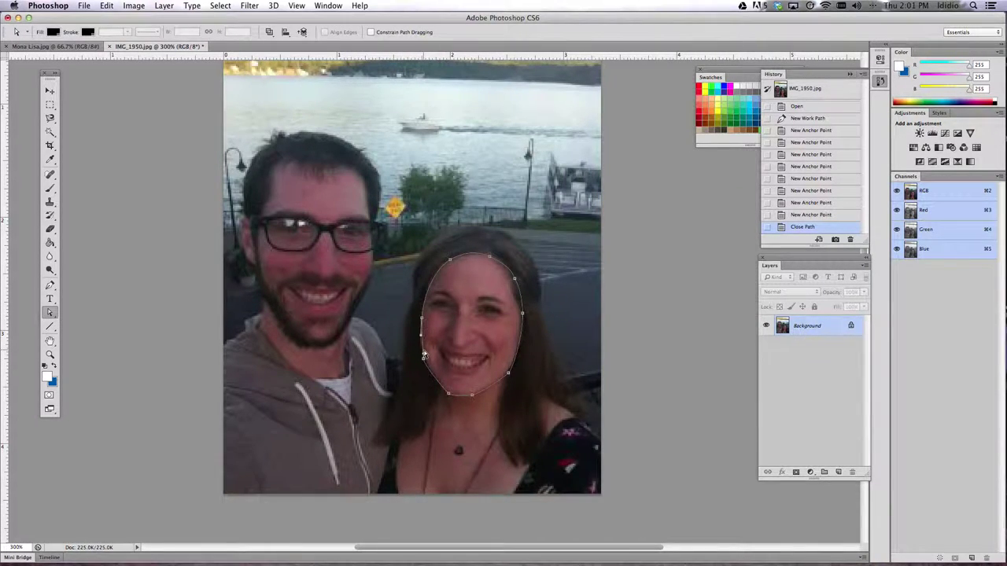
{"action": "left_click_drag", "start_coordinate": [421, 319], "coordinate": [419, 323]}
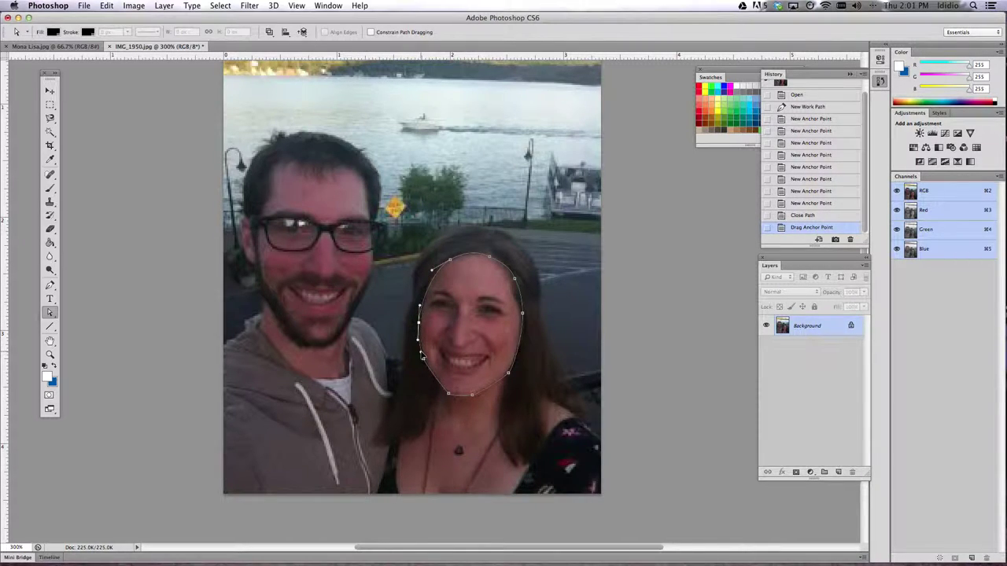
{"action": "left_click_drag", "start_coordinate": [423, 356], "coordinate": [423, 358]}
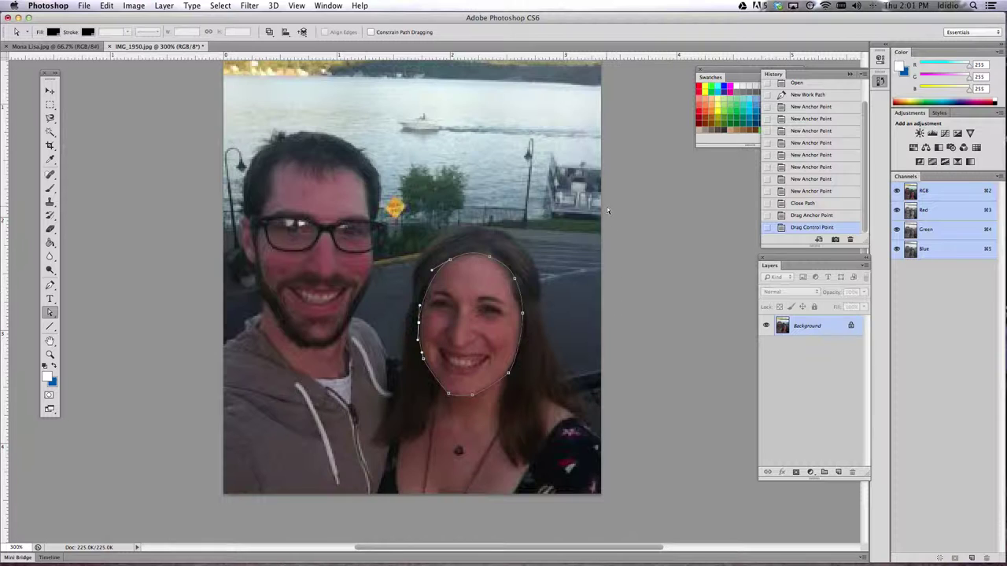
{"action": "left_click", "coordinate": [329, 5]}
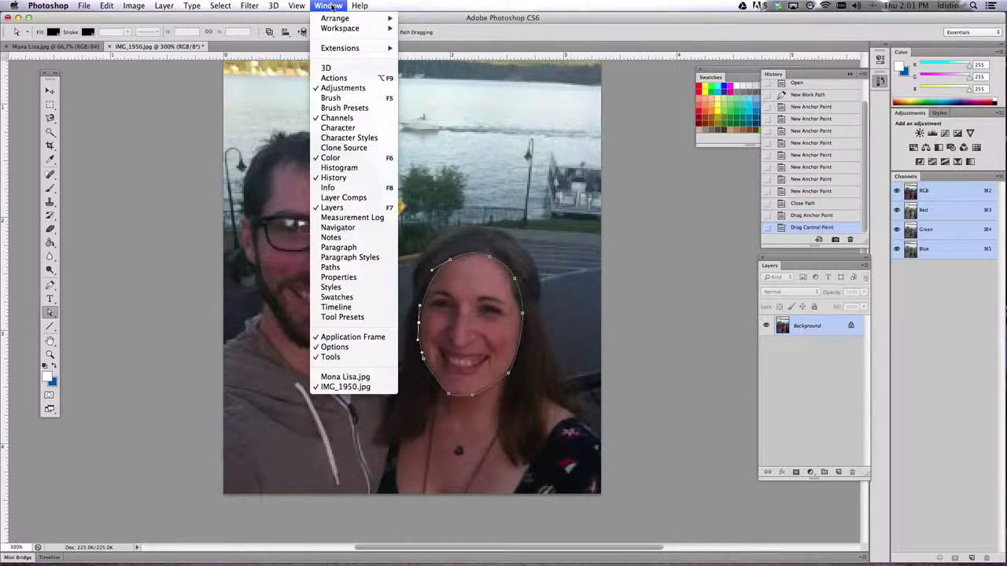
- Load the face path as a selection from the Paths panel, cancelling the Fill dialog
{"action": "left_click", "coordinate": [335, 268]}
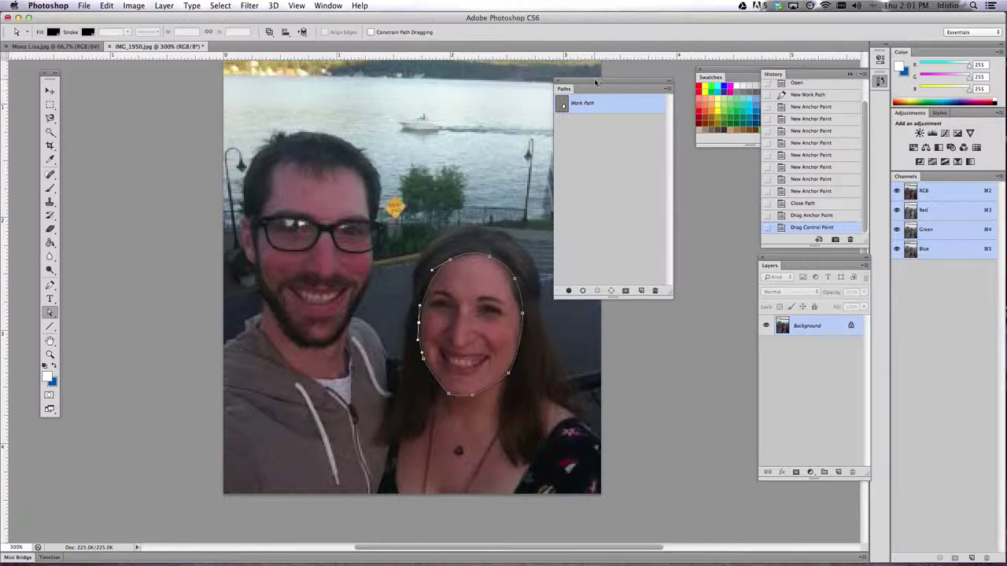
{"action": "left_click_drag", "start_coordinate": [595, 82], "coordinate": [606, 70]}
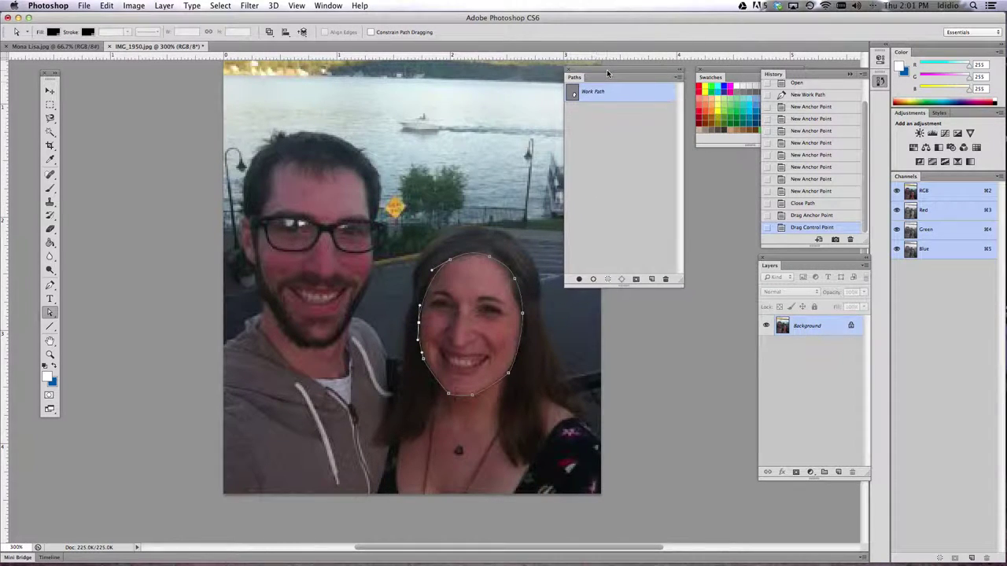
{"action": "left_click", "coordinate": [607, 280]}
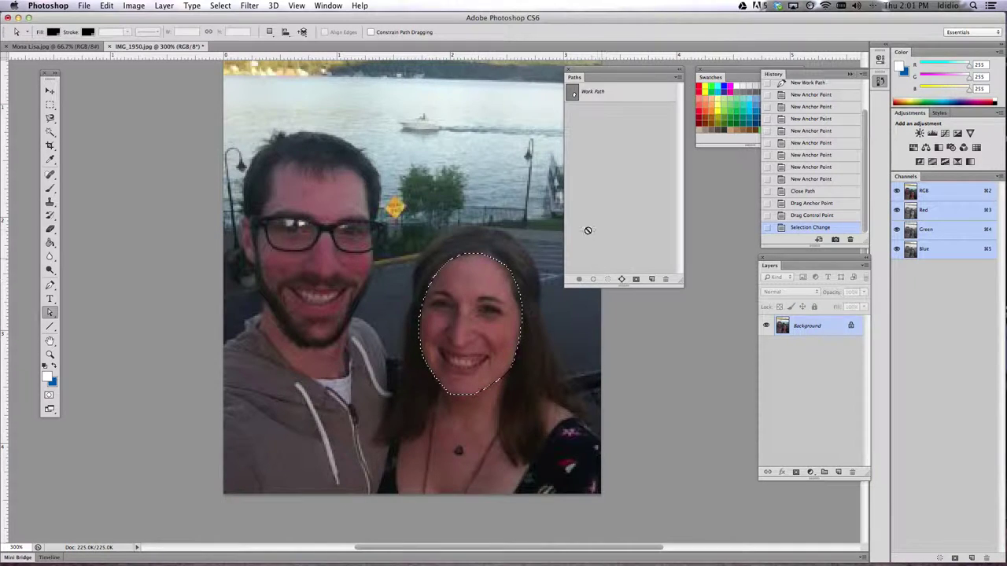
{"action": "left_click_drag", "start_coordinate": [606, 76], "coordinate": [666, 77]}
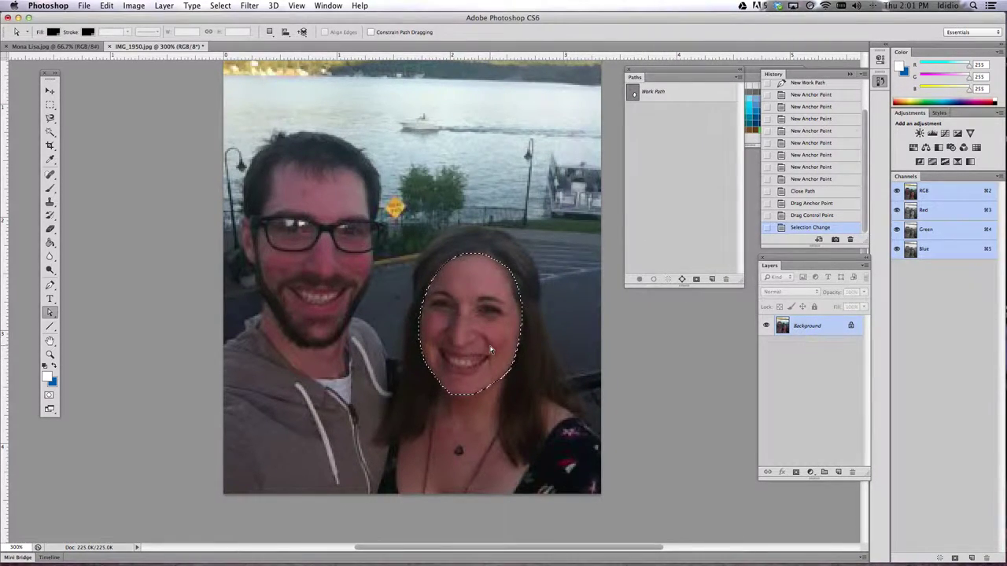
{"action": "key", "text": "shift+BackSpace"}
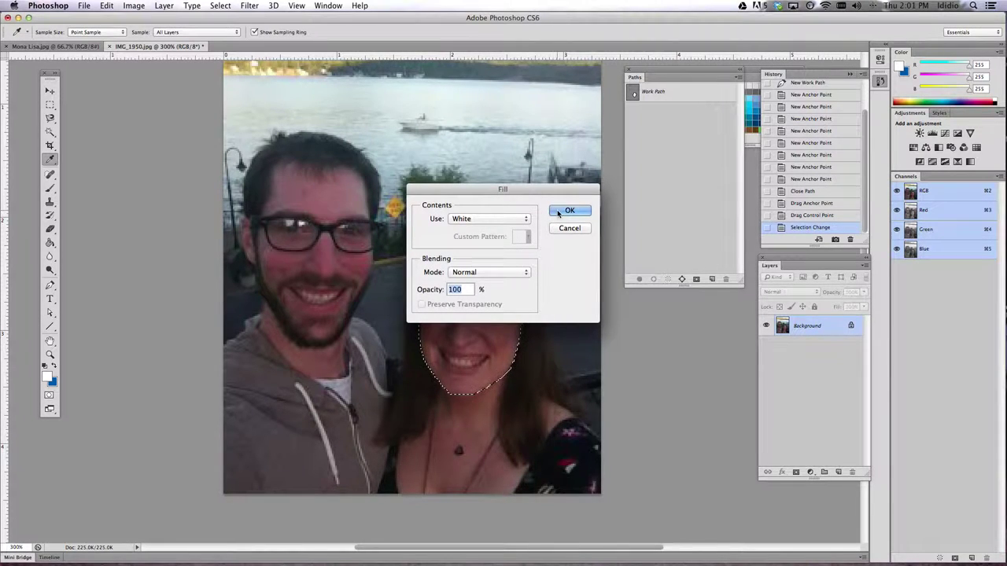
{"action": "left_click", "coordinate": [570, 228]}
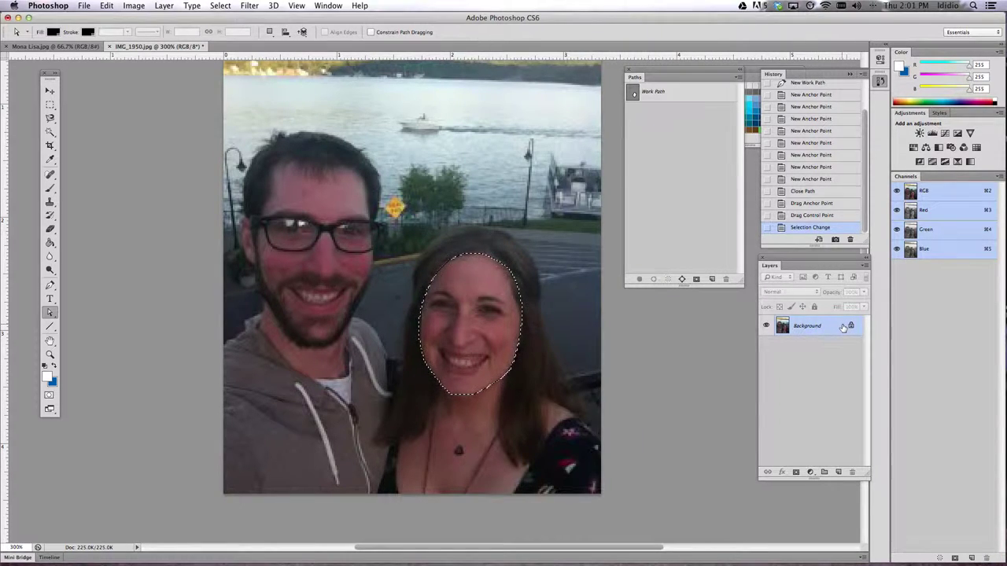
- Invert the selection, convert Background to Layer 0, and delete everything outside the face
{"action": "left_click", "coordinate": [217, 7]}
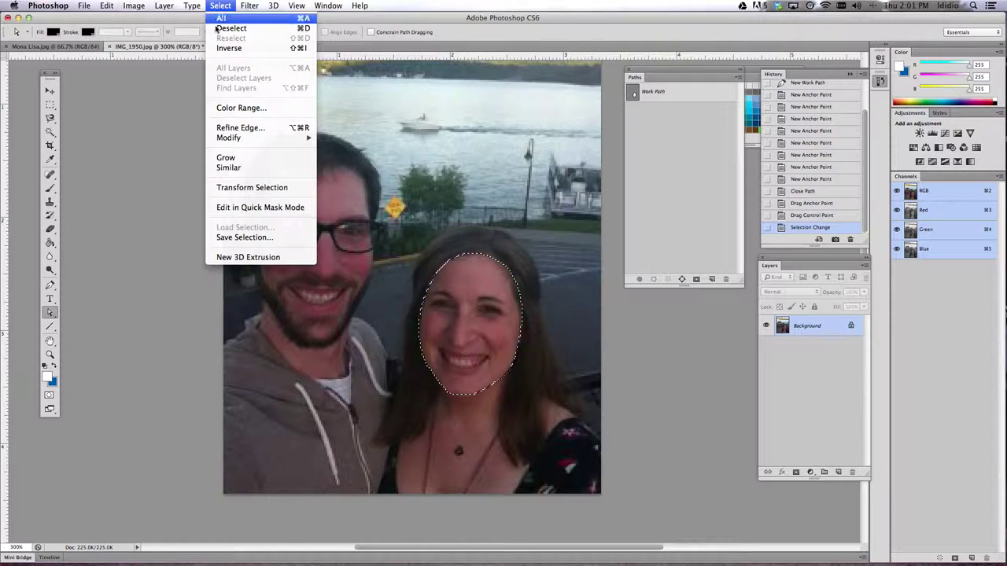
{"action": "left_click", "coordinate": [217, 50]}
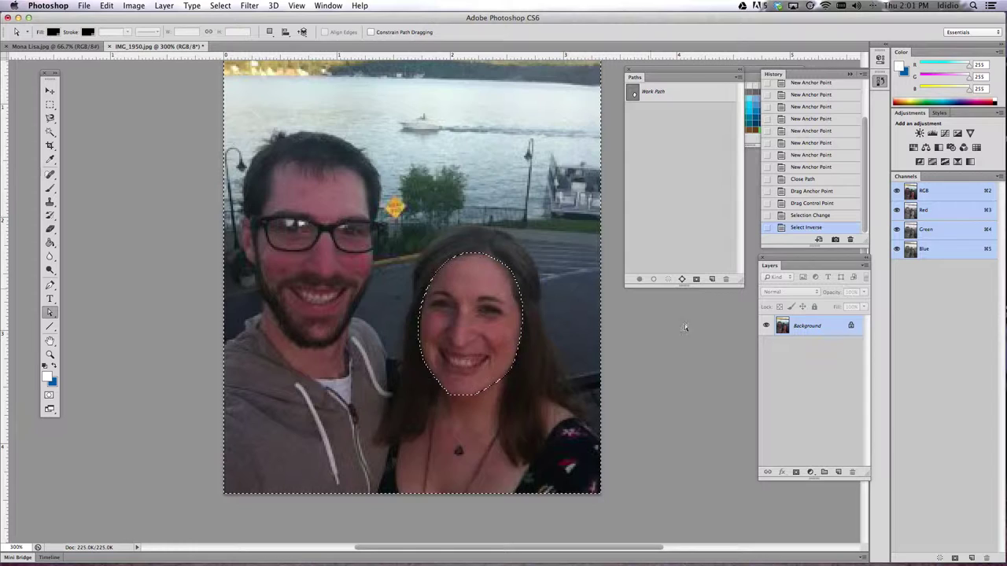
{"action": "double_click", "coordinate": [843, 331]}
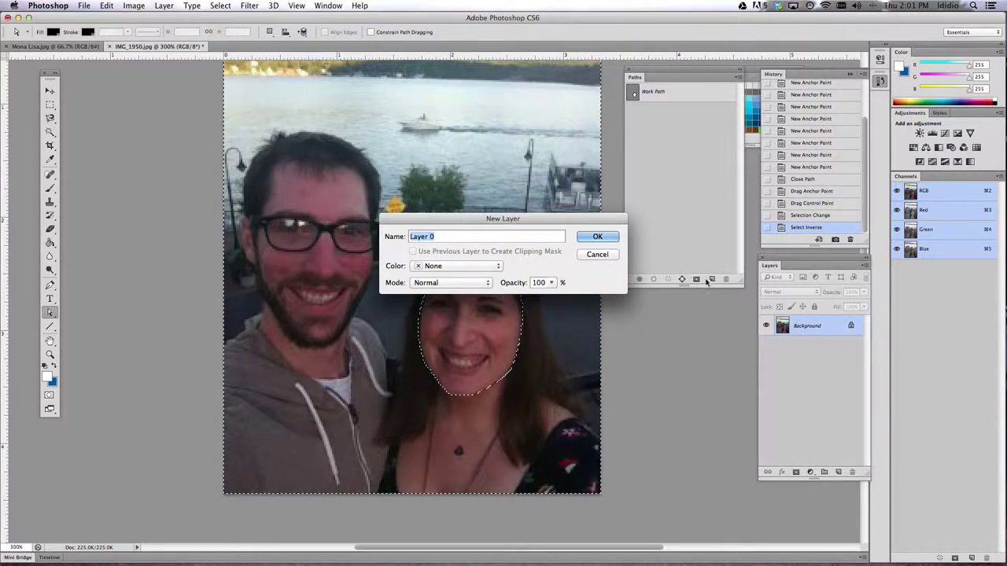
{"action": "left_click", "coordinate": [598, 237]}
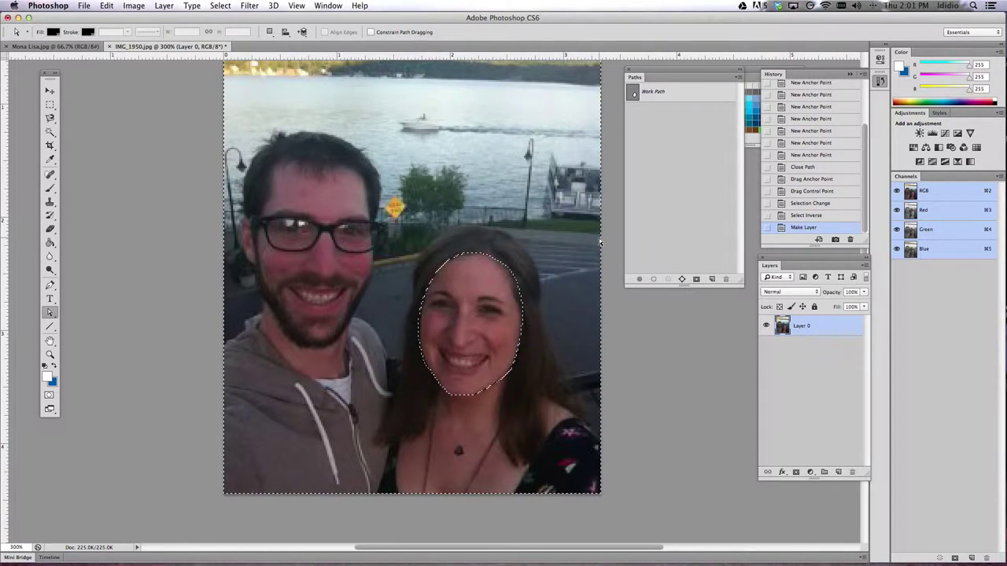
{"action": "key", "text": "Delete"}
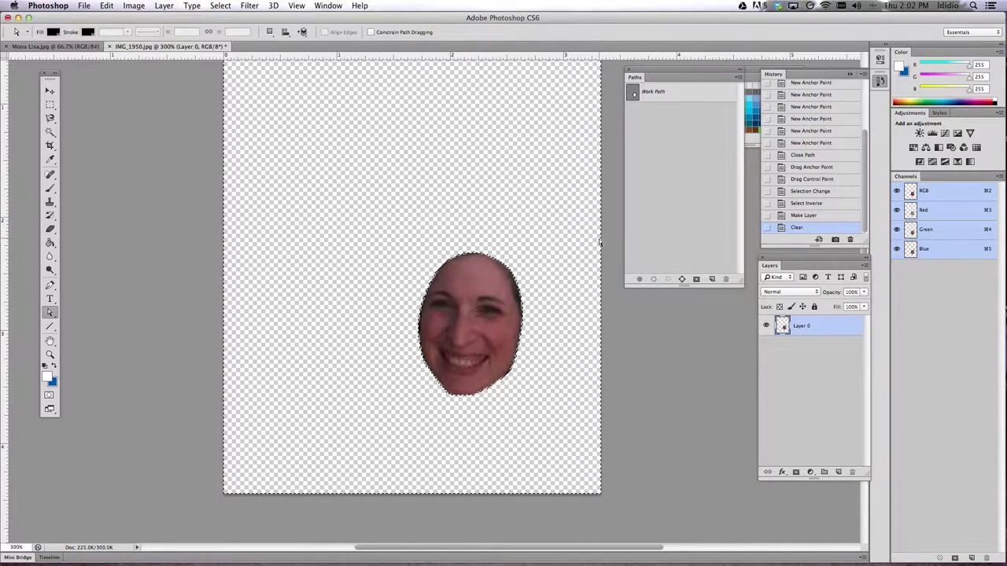
- Deselect with Cmd+D, leaving the cut-out face alone on Layer 0
{"action": "key", "text": "super+d"}
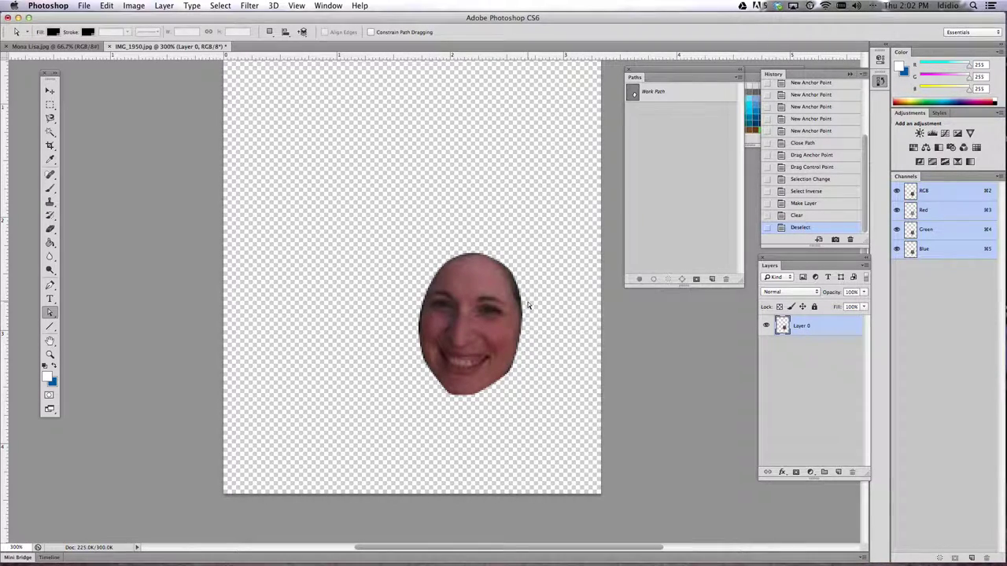
- Save the image as IMG_1950.psd on the Desktop, accepting the Maximize Compatibility prompt
{"action": "left_click", "coordinate": [87, 7]}
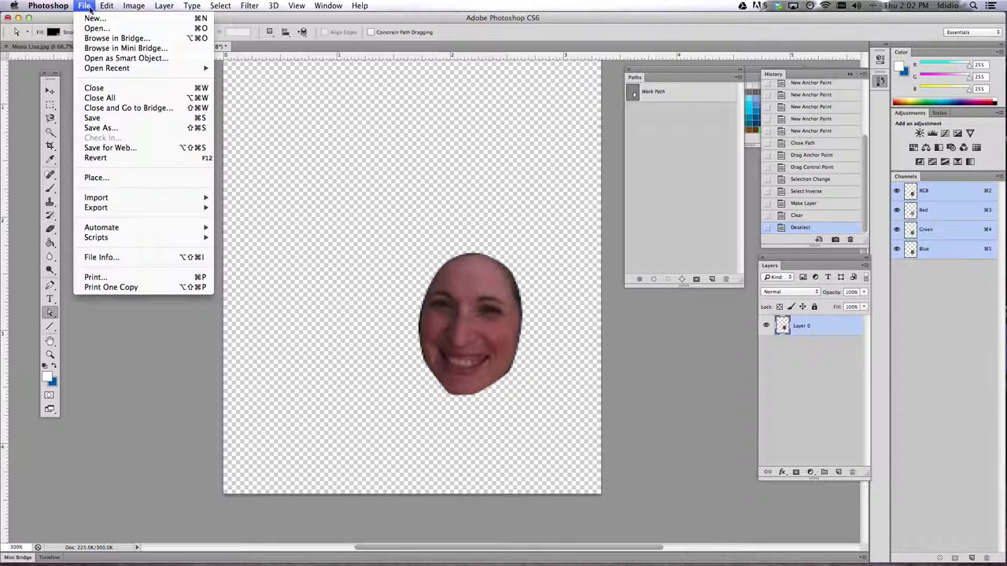
{"action": "left_click", "coordinate": [111, 116]}
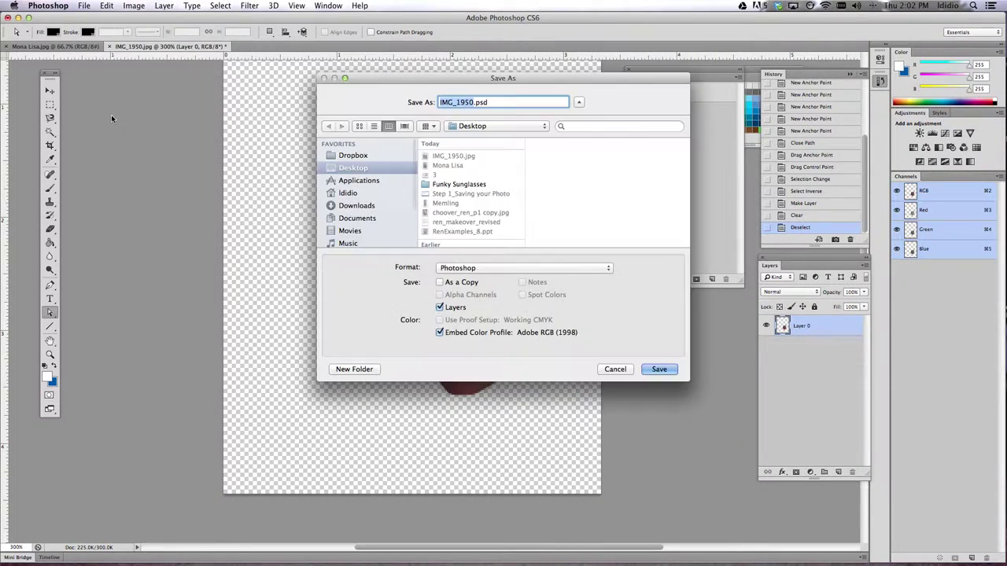
{"action": "left_click", "coordinate": [656, 370]}
{"action": "left_click", "coordinate": [622, 228]}
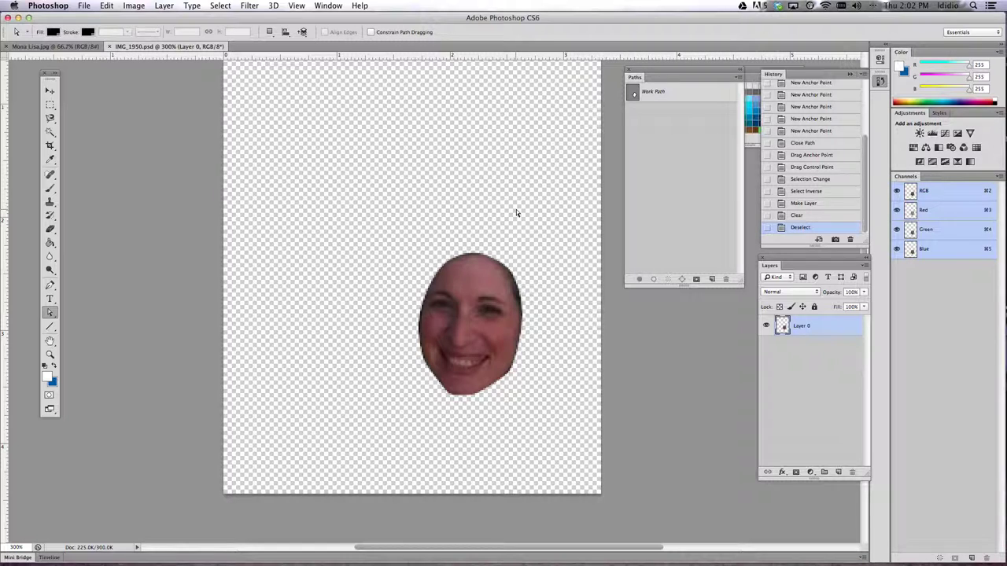
{"action": "key", "text": "super+a"}
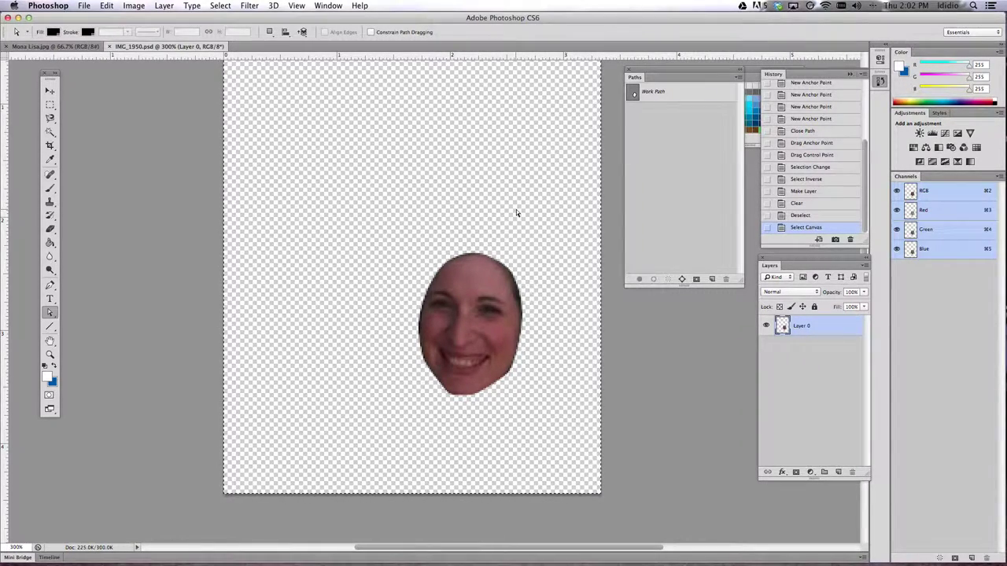
- Paste the cut-out face into Mona Lisa.jpg, creating Layer 1
{"action": "left_click", "coordinate": [54, 46]}
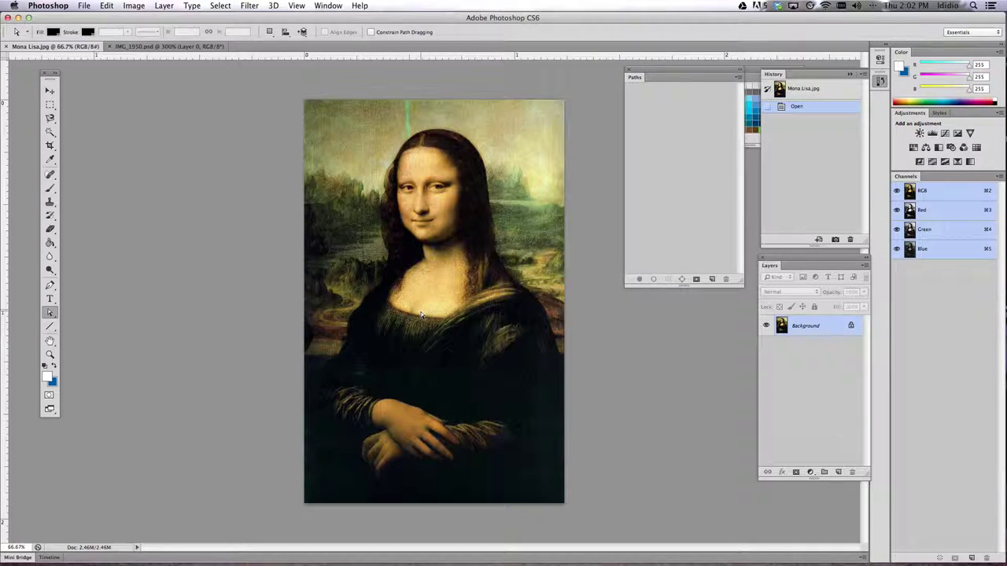
{"action": "key", "text": "super+v"}
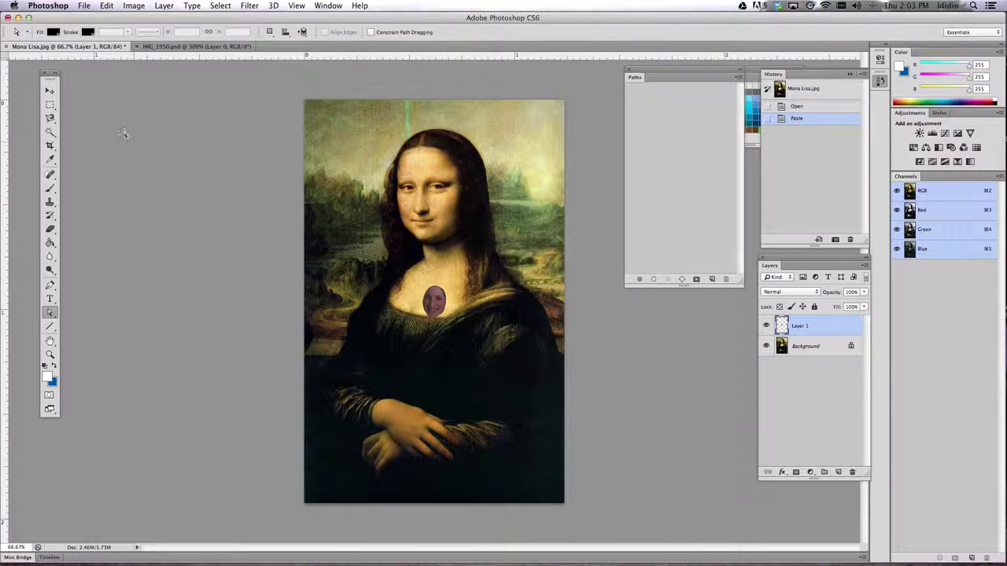
{"action": "left_click", "coordinate": [49, 91]}
- Drag Layer 1 up from the chest onto the Mona Lisa's face
{"action": "left_click_drag", "start_coordinate": [441, 307], "coordinate": [432, 196]}
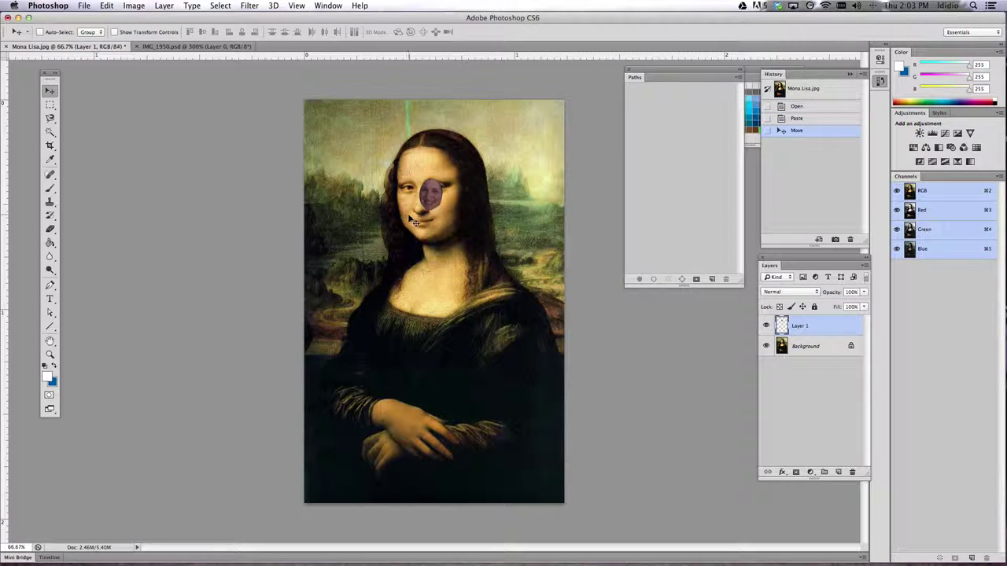
{"action": "left_click", "coordinate": [84, 6]}
- Save the composite with its pasted-face Layer 1 as Mona Lisa.psd, accepting Maximize Compatibility
{"action": "left_click", "coordinate": [104, 119]}
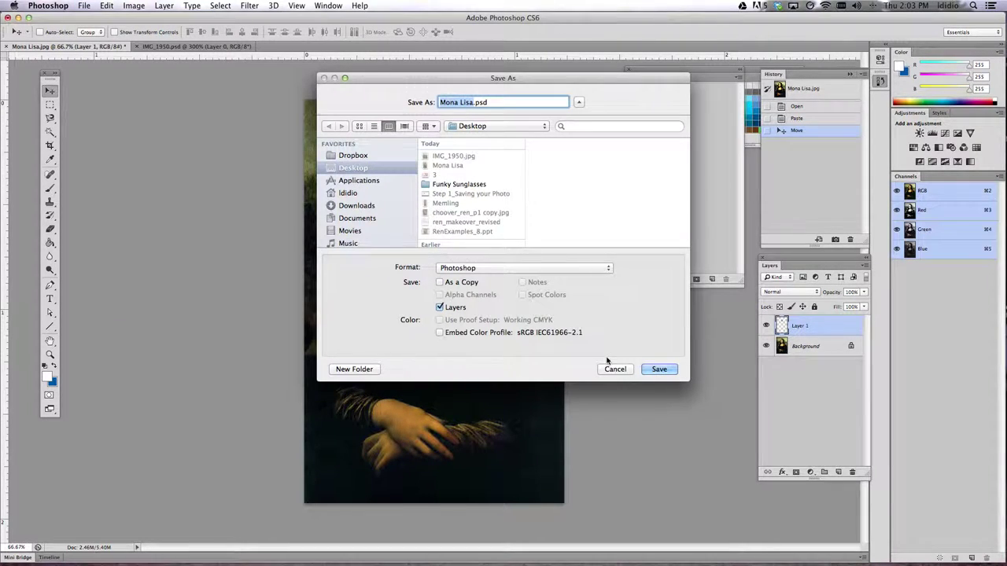
{"action": "left_click", "coordinate": [659, 369]}
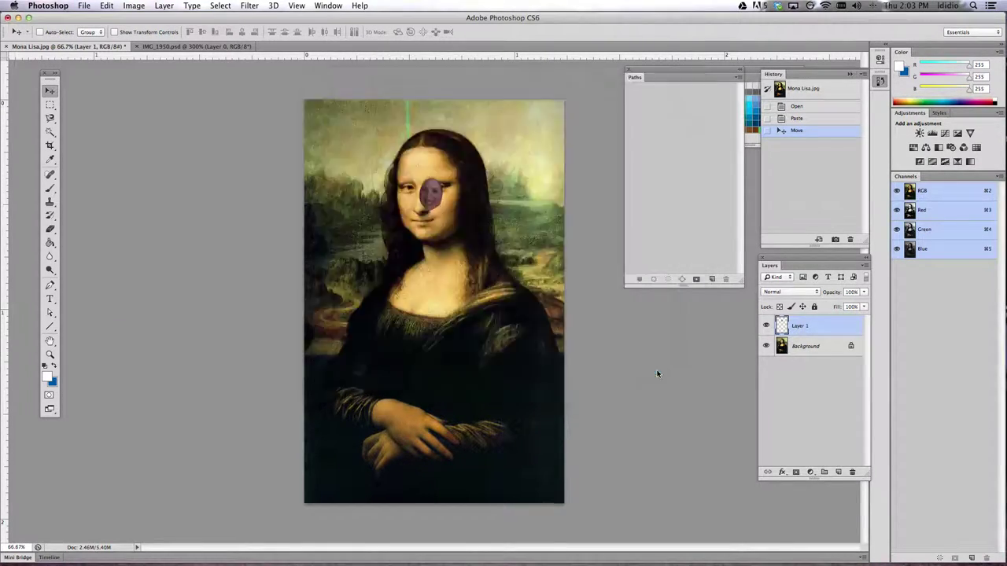
{"action": "left_click", "coordinate": [620, 228]}
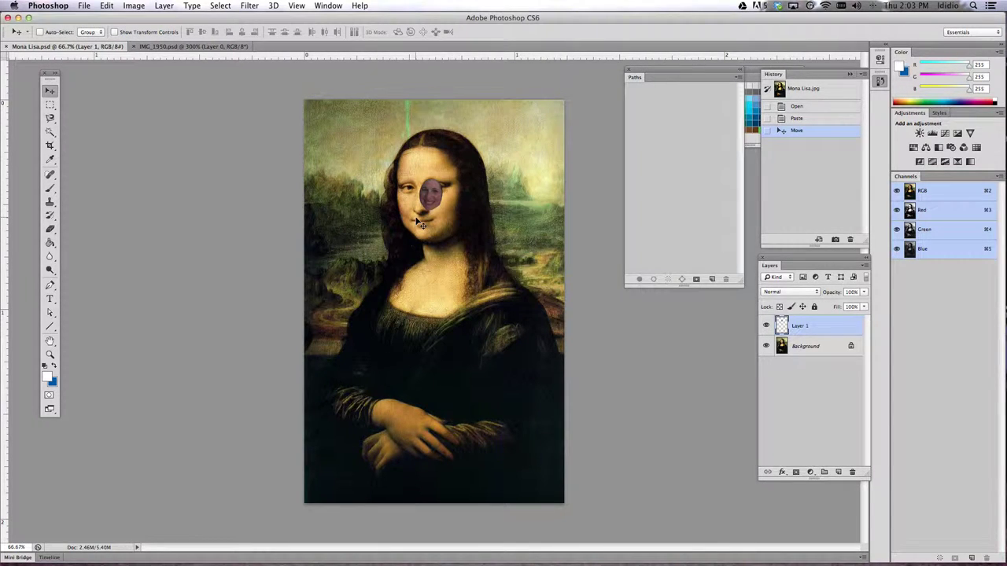